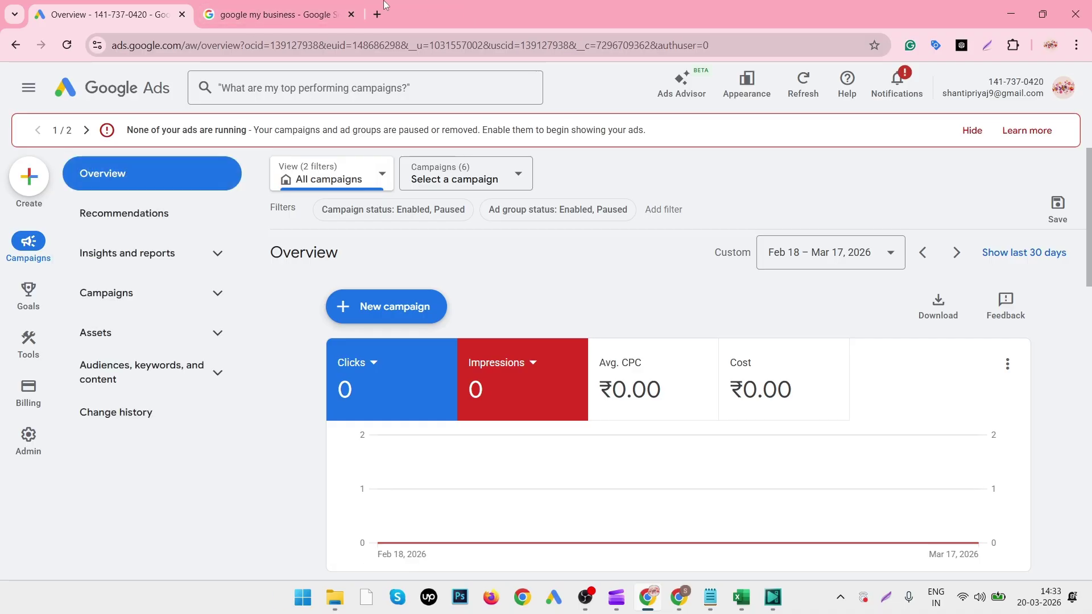
- Examine the Google search results for "google my business", including the managed Swas Tech Digital business profile
click(284, 15)
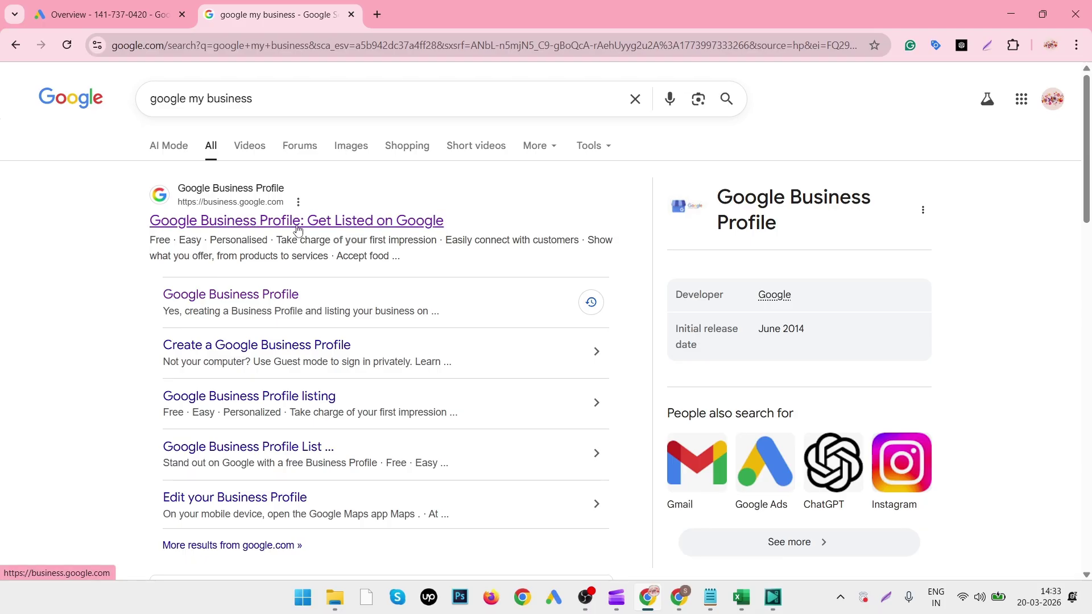
scroll(468, 347, down, 4)
scroll(422, 274, up, 4)
scroll(284, 233, down, 5)
scroll(328, 173, up, 5)
scroll(344, 239, down, 1)
scroll(344, 245, down, 4)
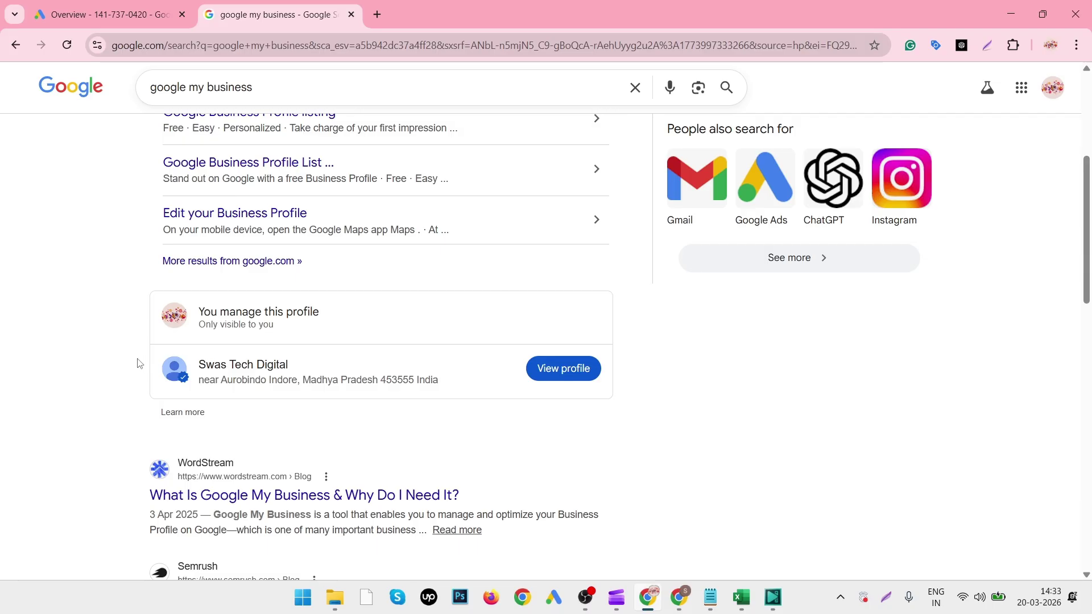
scroll(763, 356, up, 5)
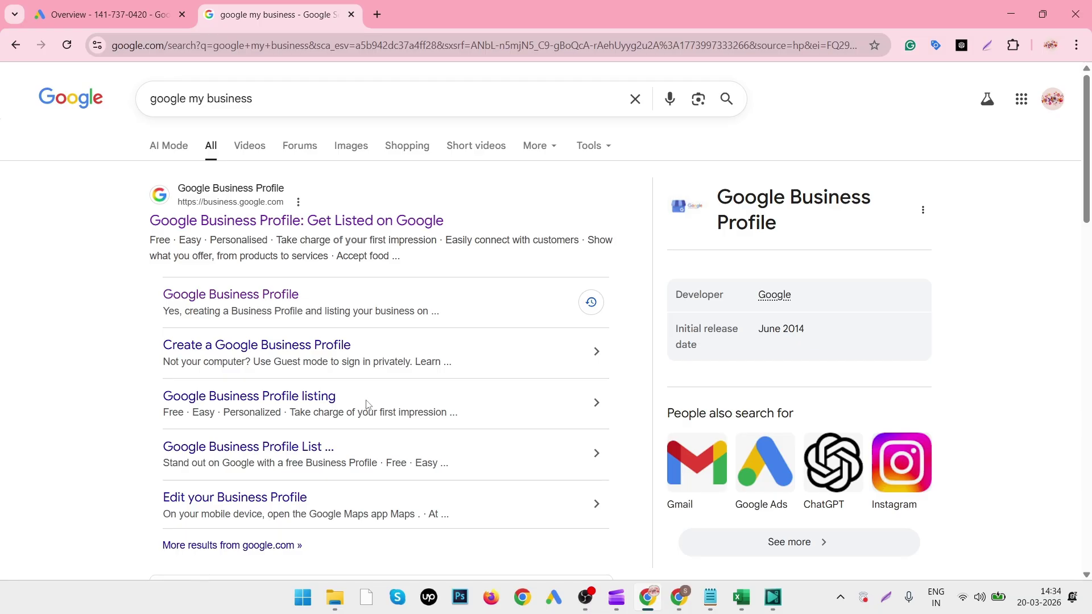
scroll(367, 404, down, 5)
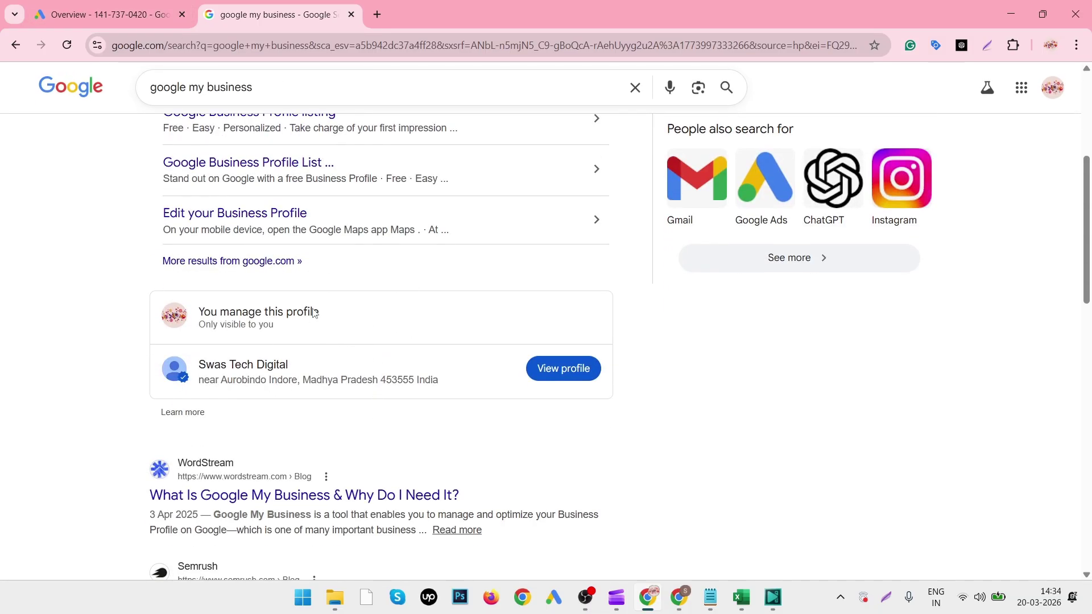
- Switch back to Google Ads and open the Data manager's connected products
click(145, 15)
mouse_move(29, 374)
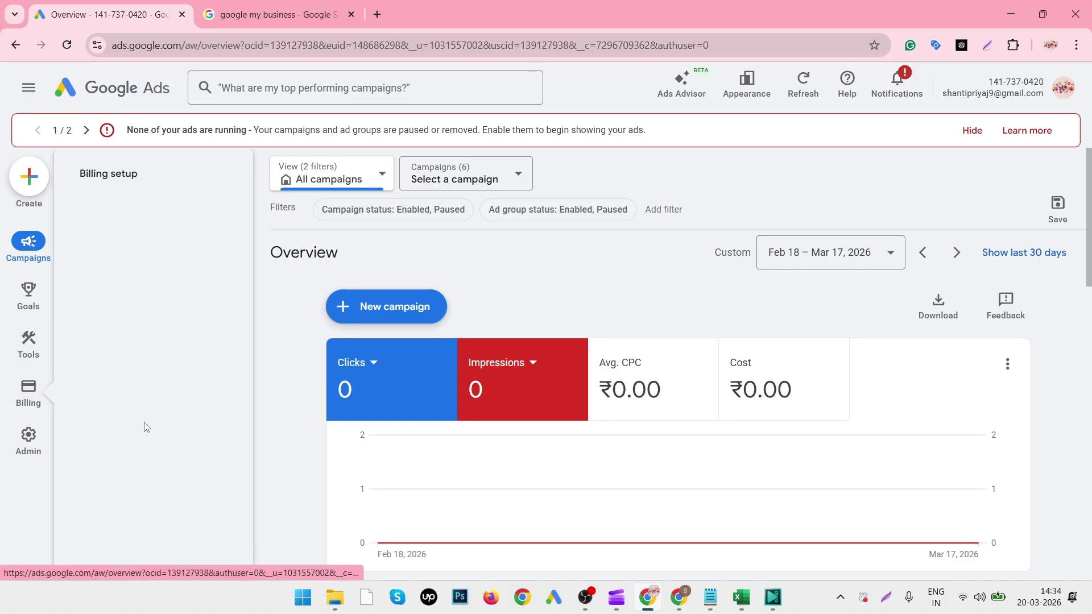
mouse_move(31, 344)
click(118, 412)
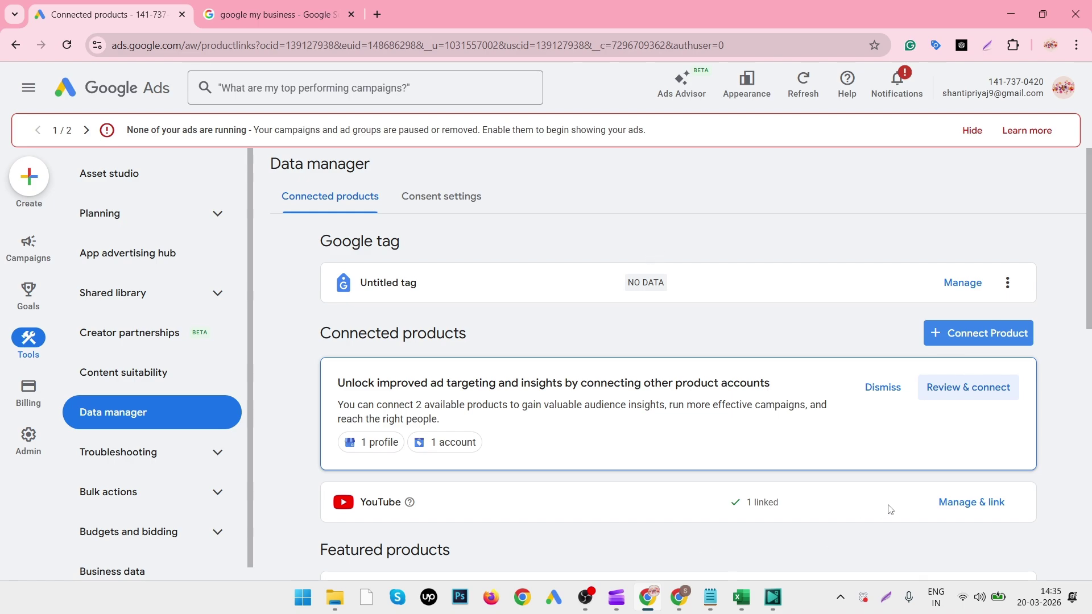
- Set up a Google Business Profile link through Business Manager with the Swas Tech Digital account, up to the review and confirm stage
scroll(890, 508, down, 1)
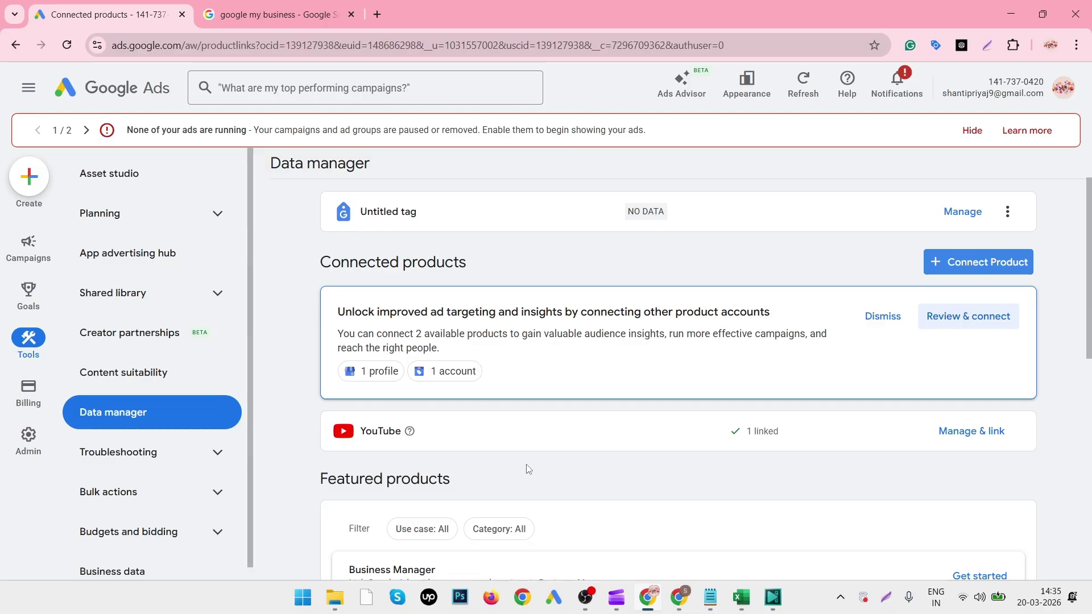
scroll(708, 482, down, 5)
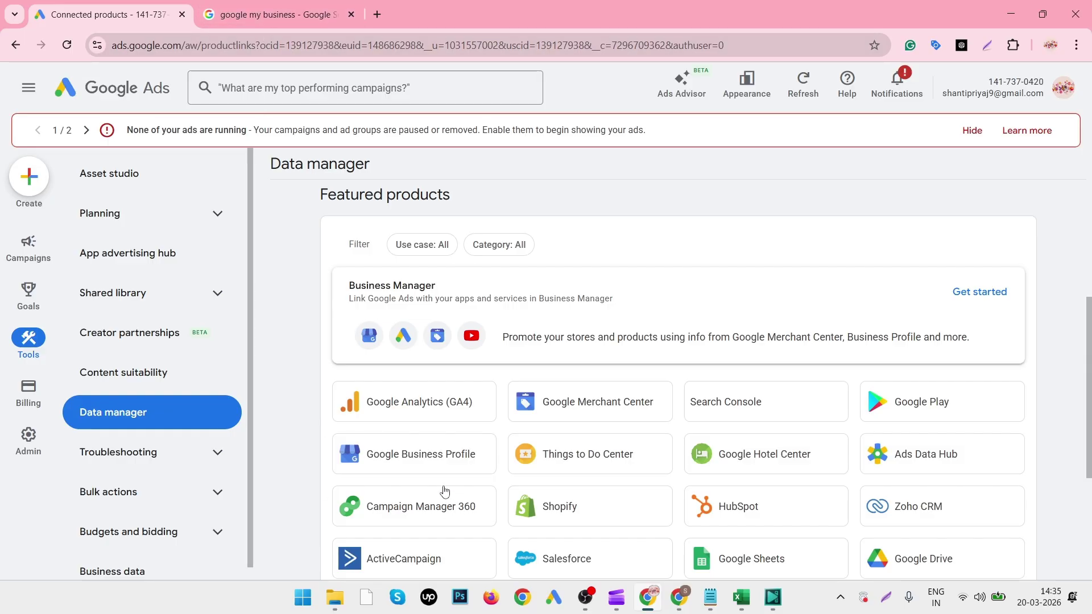
click(435, 456)
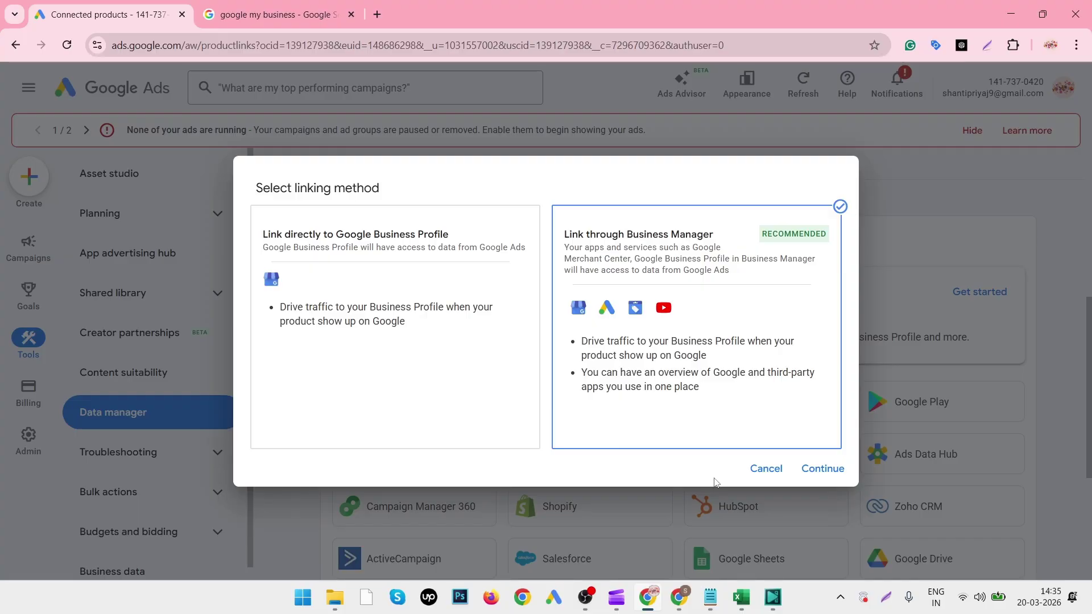
click(827, 469)
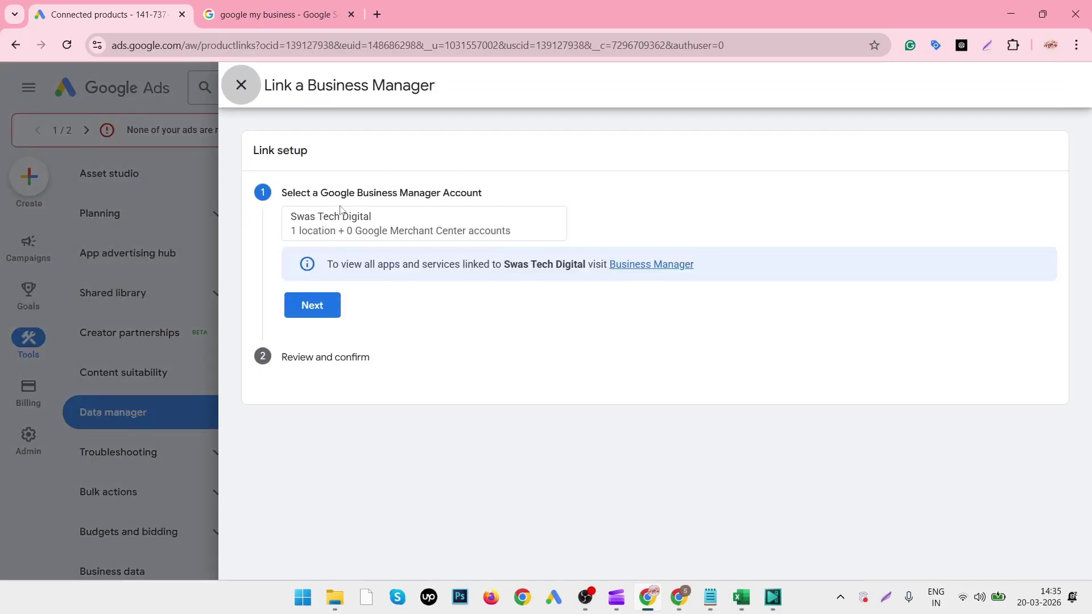
click(316, 309)
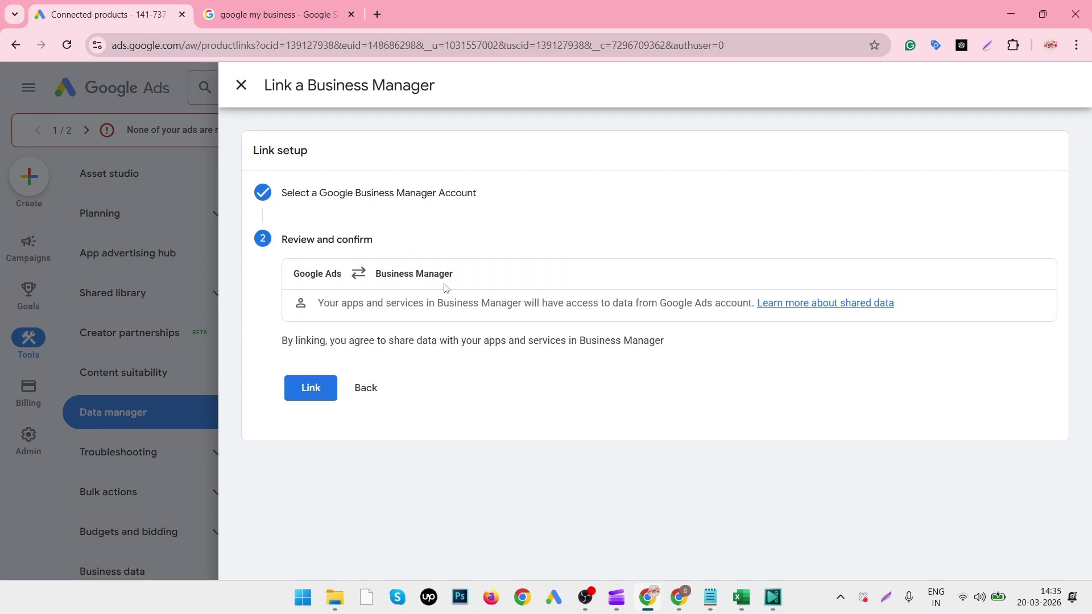
- Open Google Business Profile Manager from the bookmarks in a new browser tab to view the managed businesses
click(377, 14)
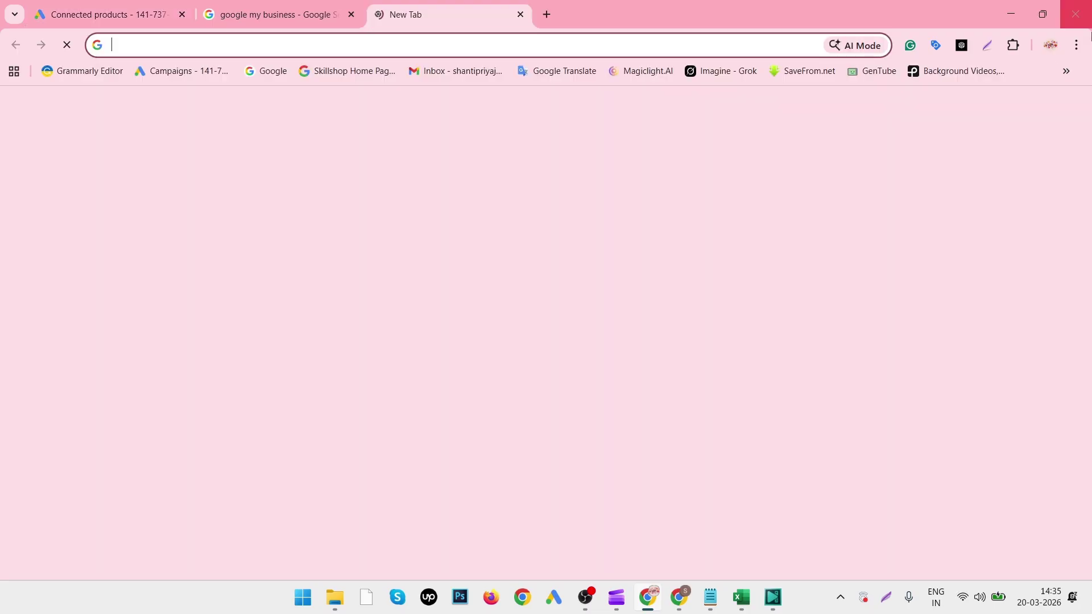
click(1066, 71)
click(1011, 138)
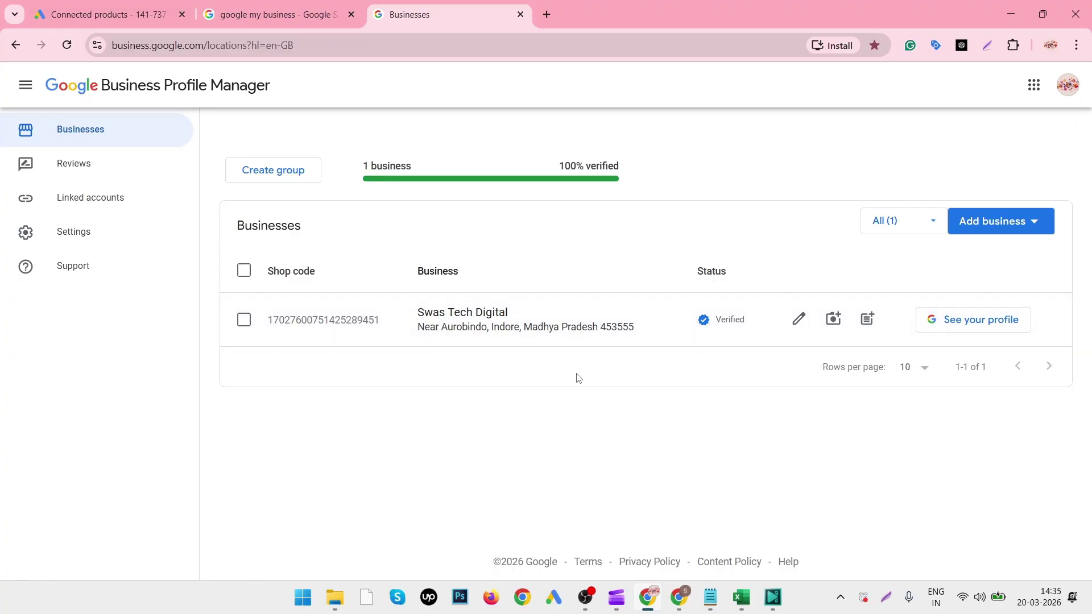
- Return to the Google Ads link setup, link the account to Business Manager, and close the setup
click(273, 15)
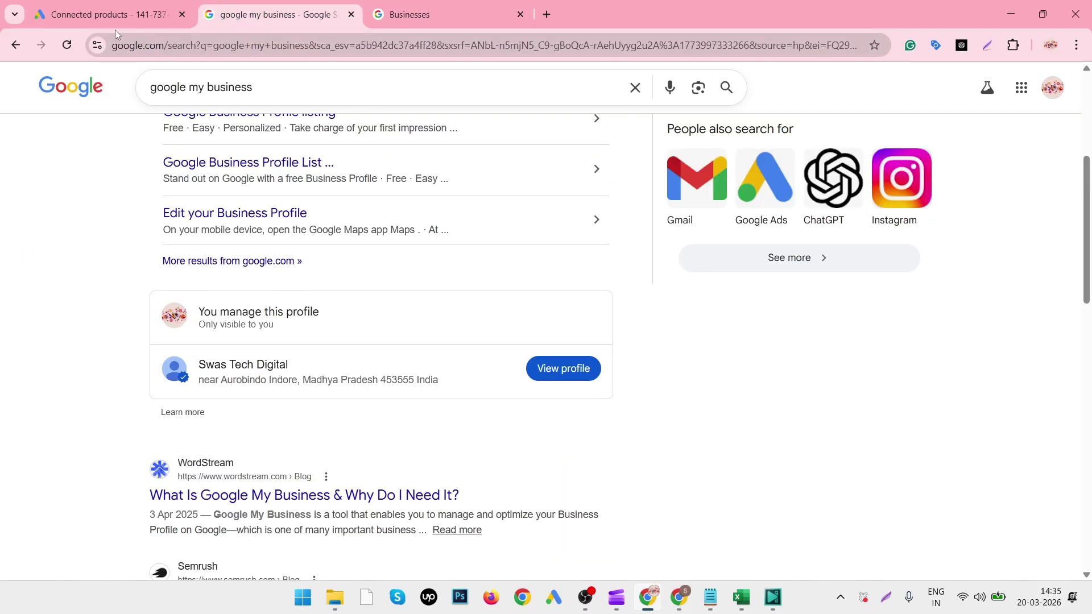
click(91, 15)
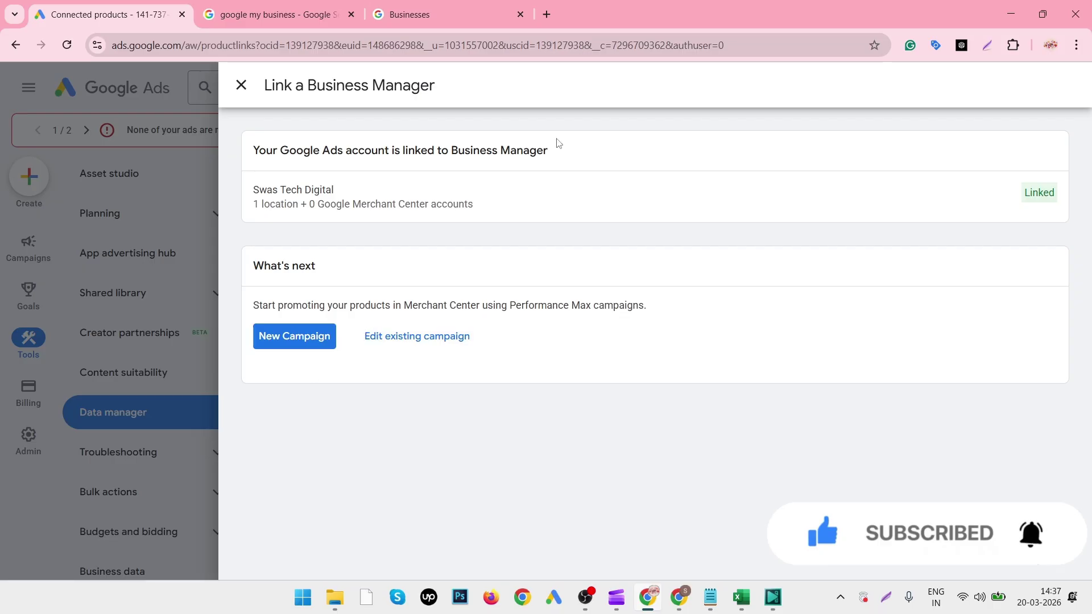
click(239, 85)
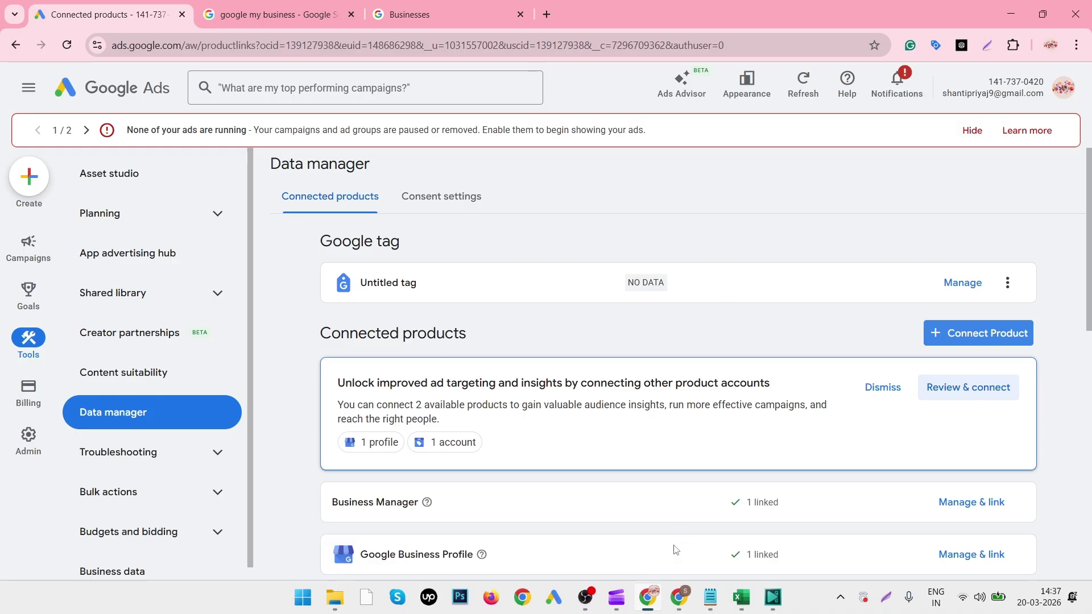
- Compare the YouTube Studio channel dashboard with the connected products listed in Google Ads, including the YouTube link
click(680, 596)
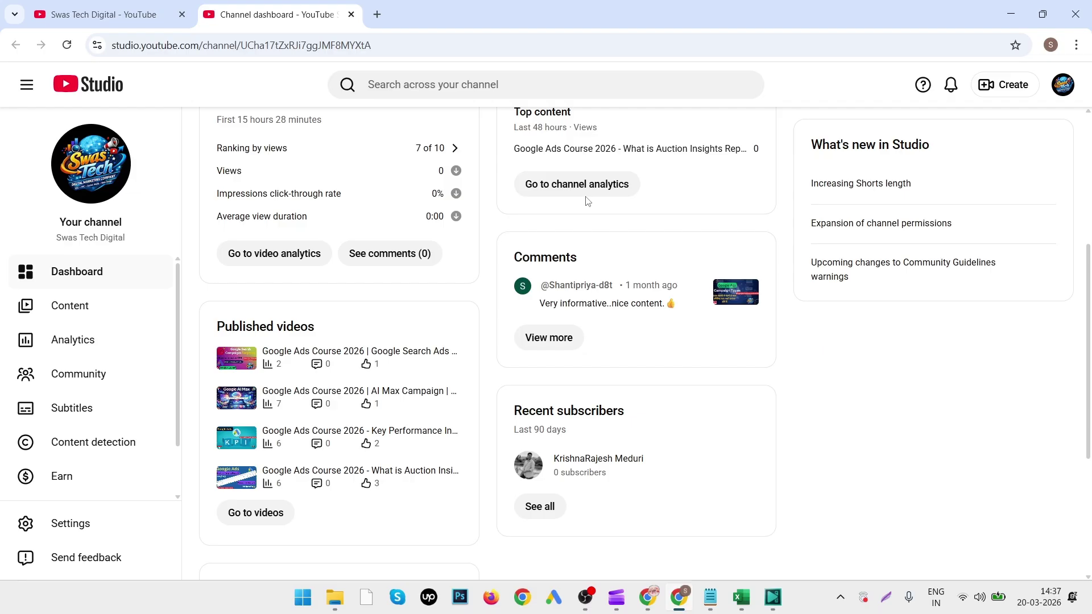
key(alt+Tab)
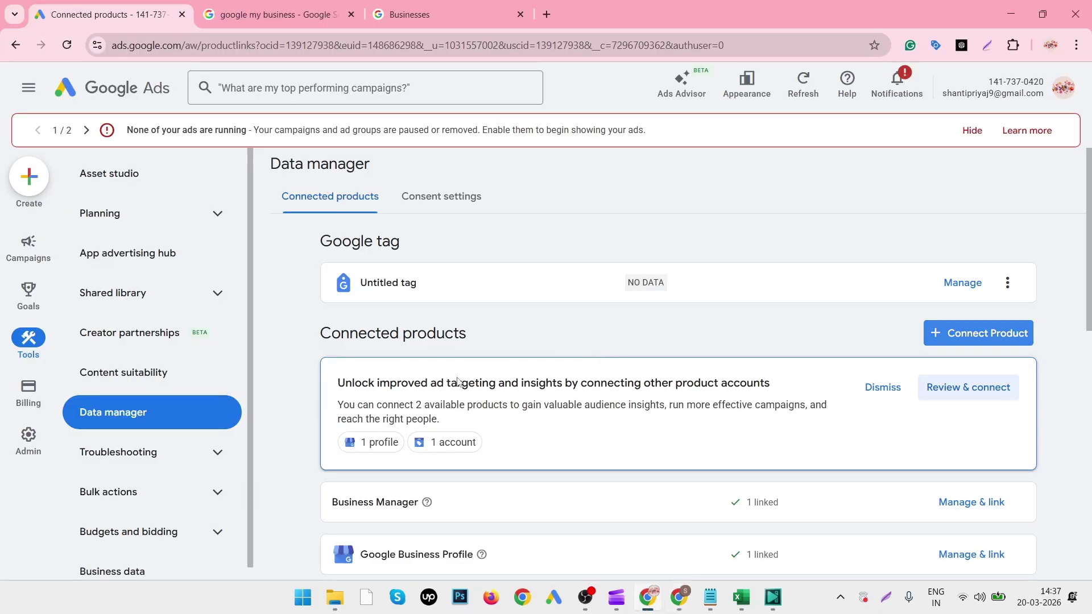
scroll(520, 415, down, 2)
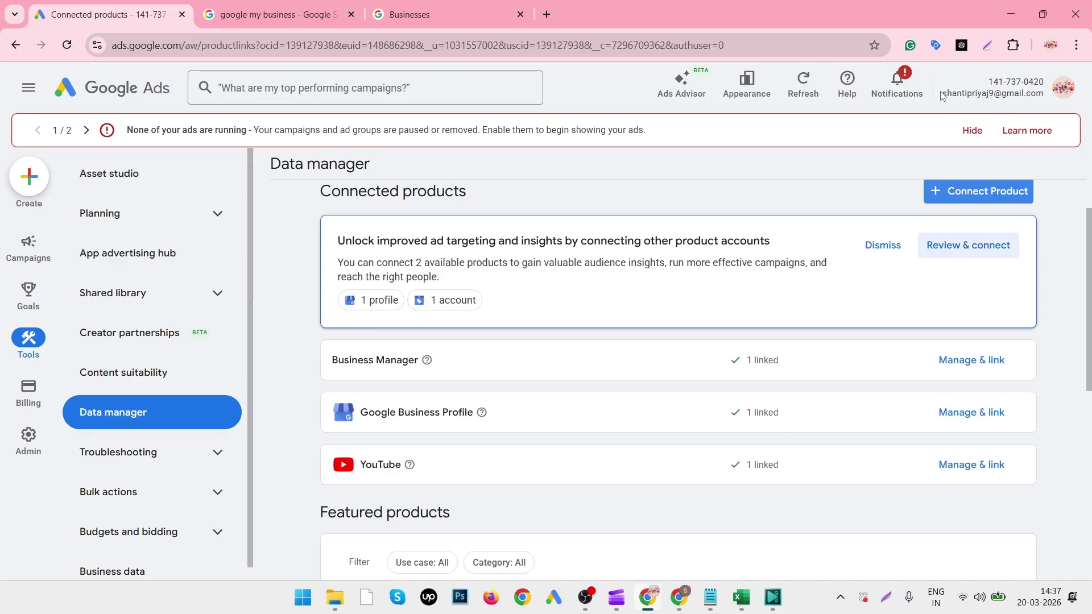
click(678, 597)
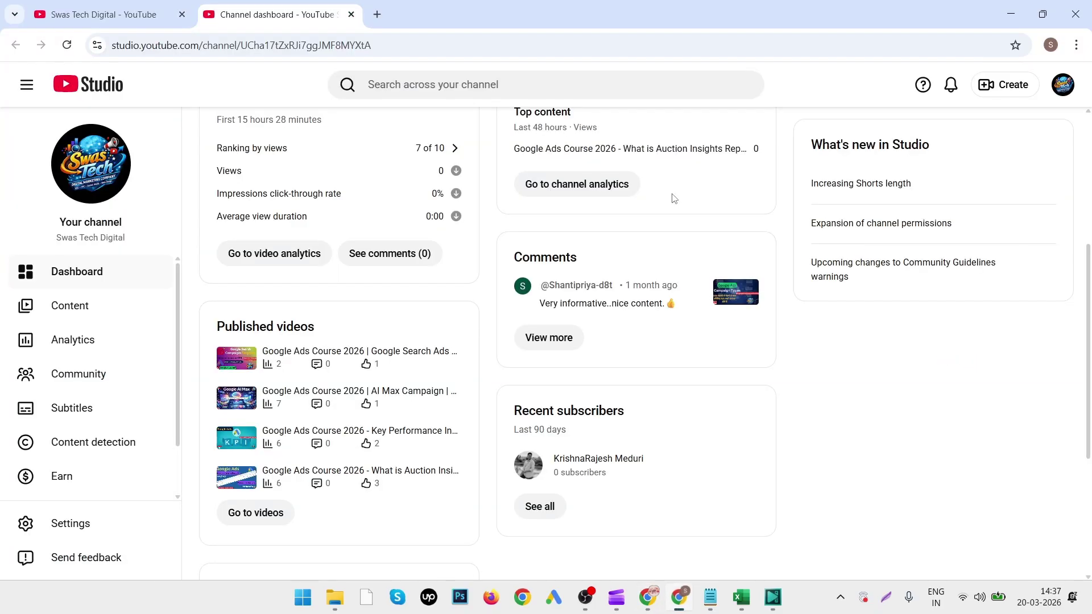
click(1010, 14)
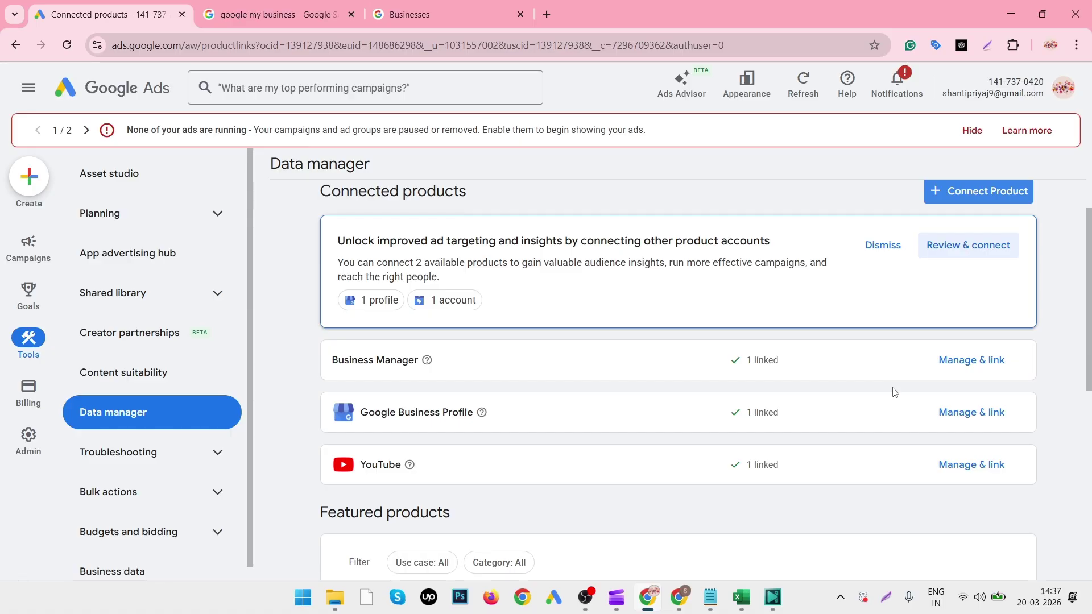
key(alt+Tab)
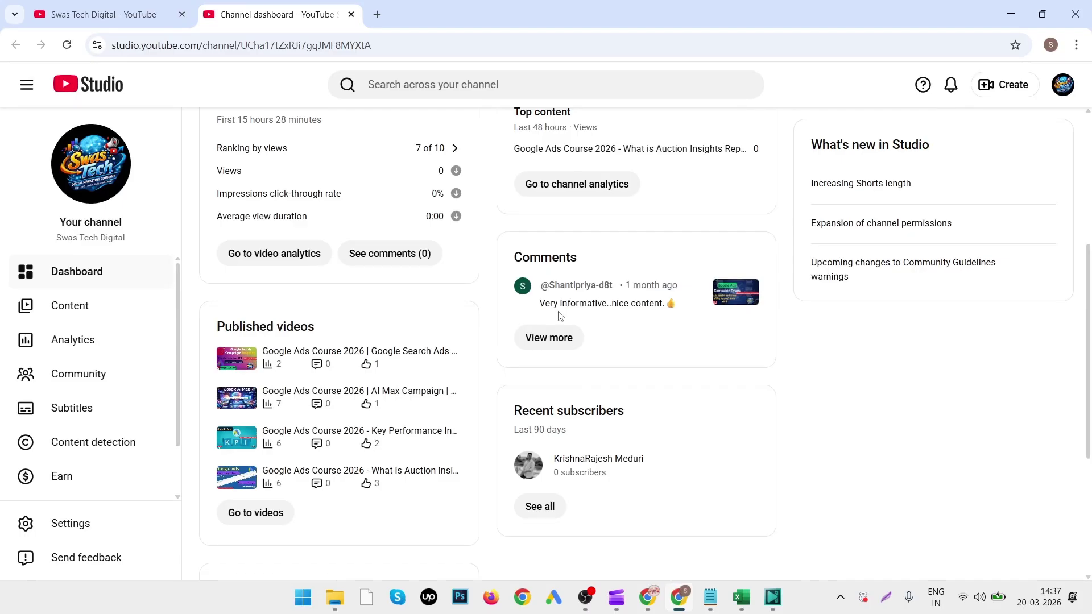
key(alt+Tab)
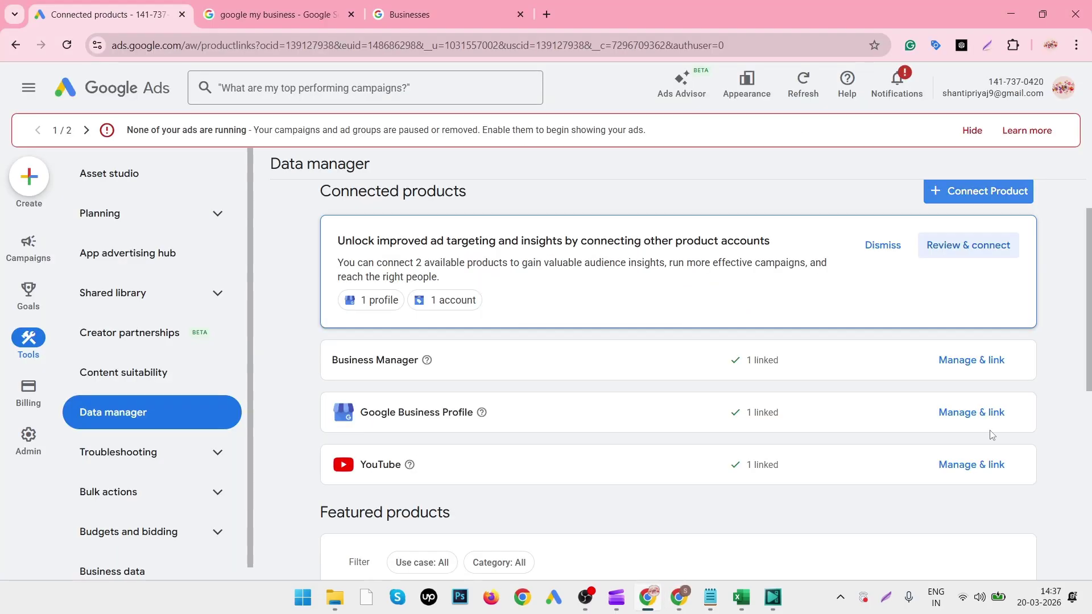
key(alt+Tab)
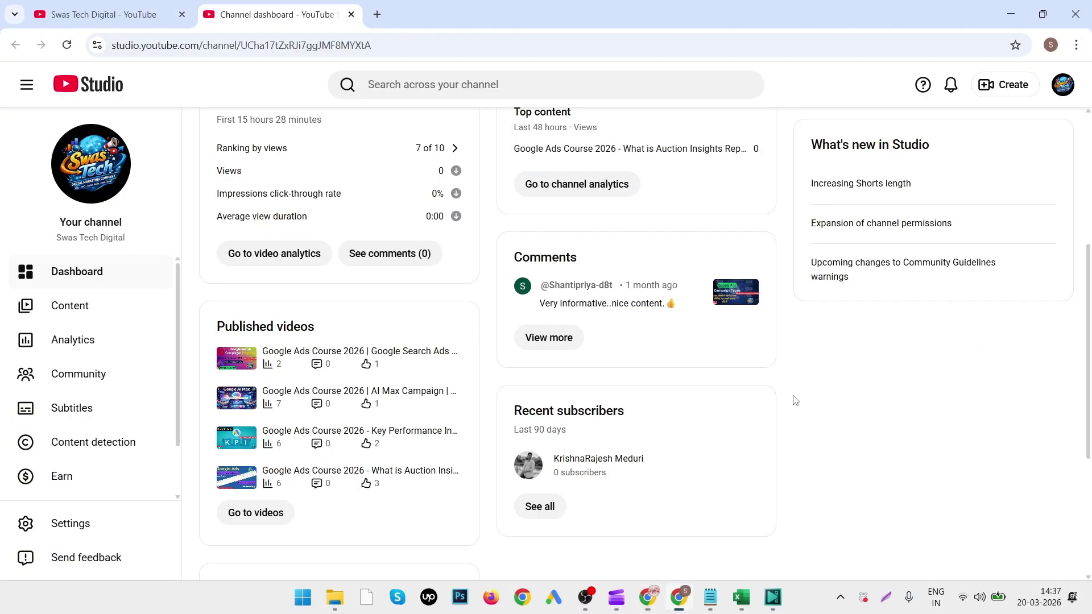
key(alt+Tab)
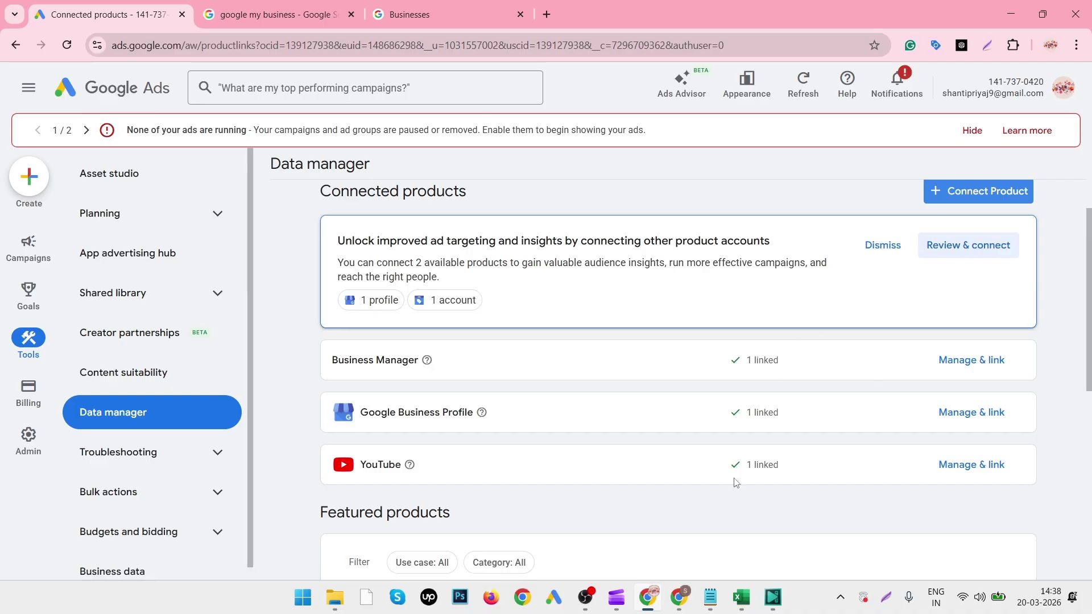
- Review the featured products available for connection in Data manager and the linked Google Business Profile entry
scroll(737, 480, down, 3)
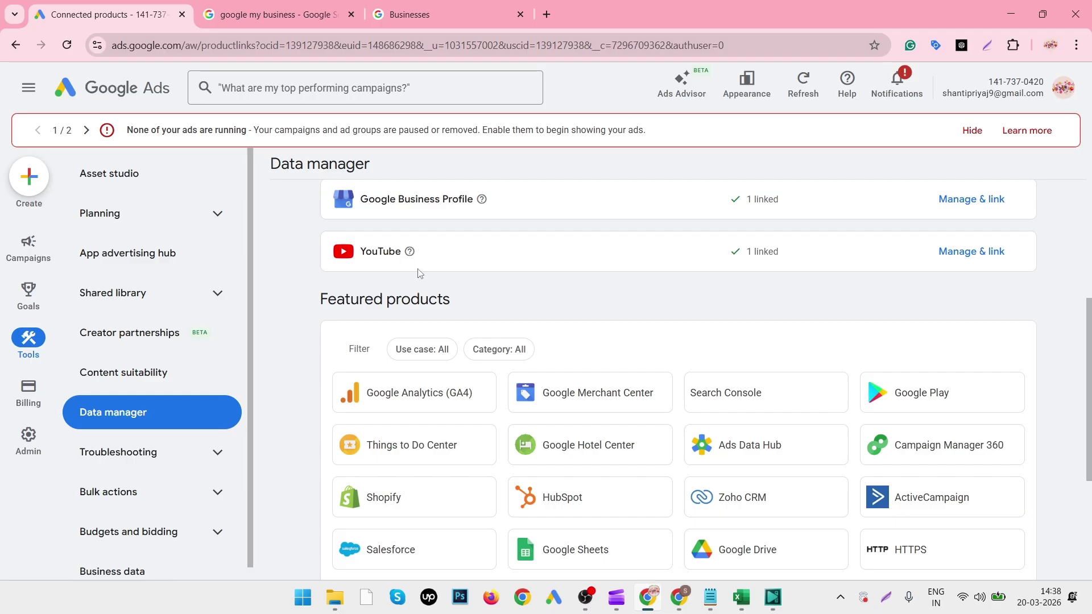
scroll(623, 264, up, 1)
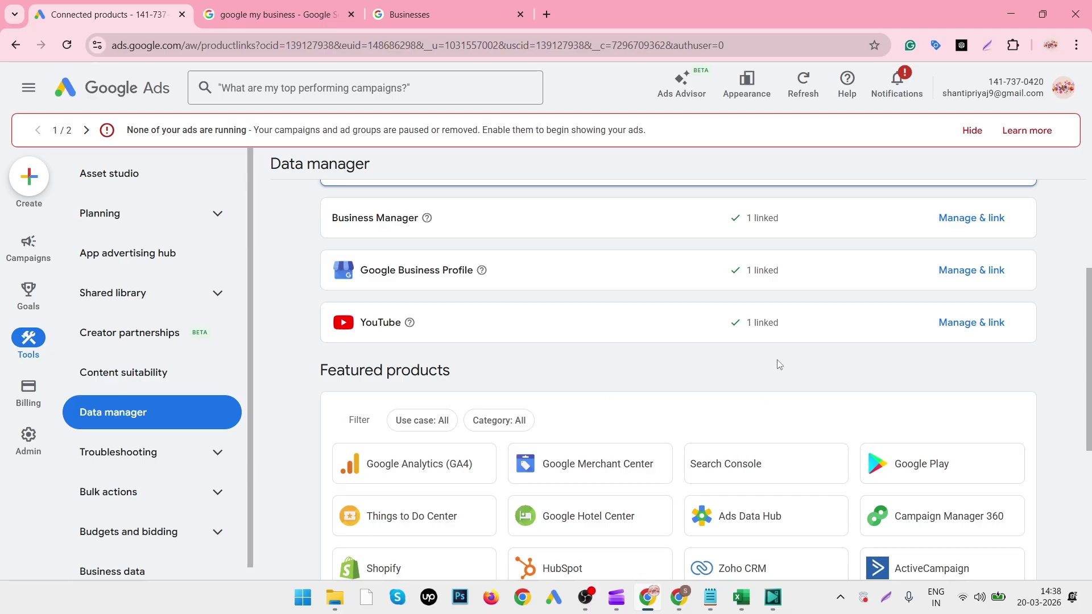
scroll(677, 401, down, 2)
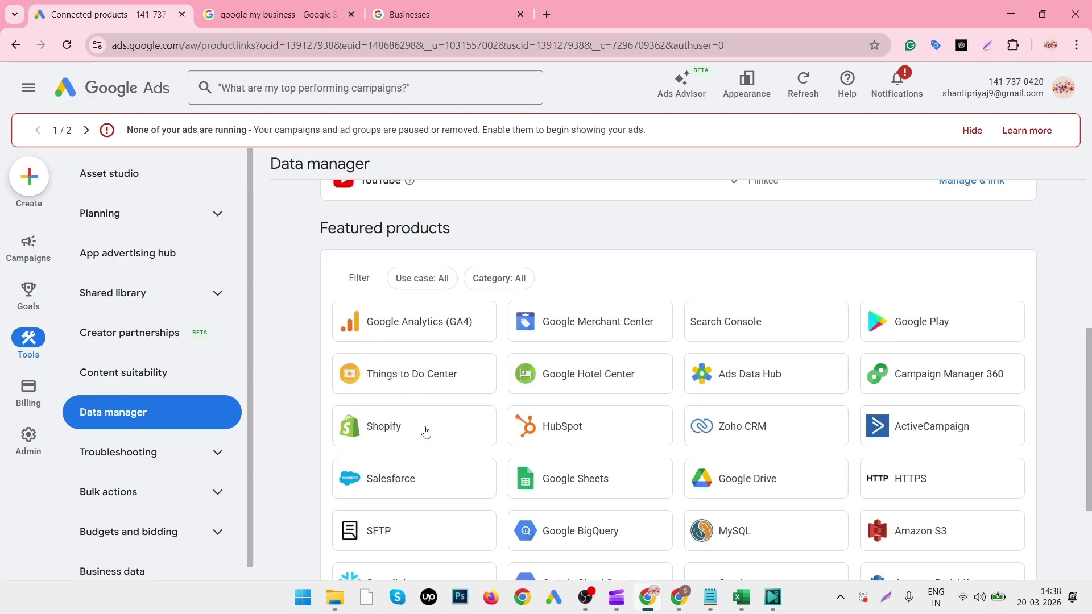
scroll(425, 432, down, 1)
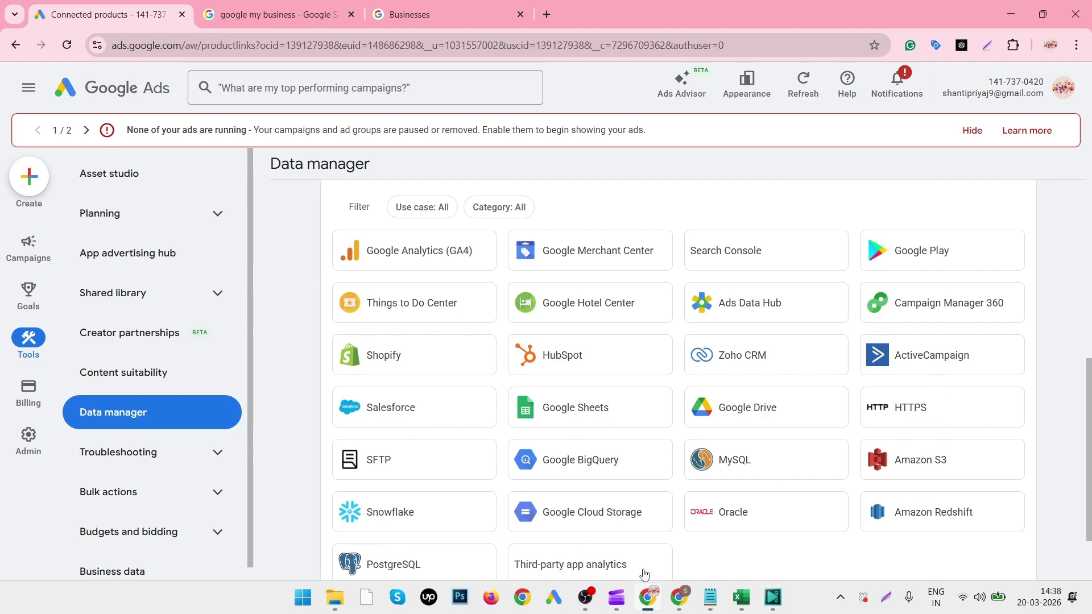
scroll(618, 223, up, 9)
scroll(530, 495, down, 2)
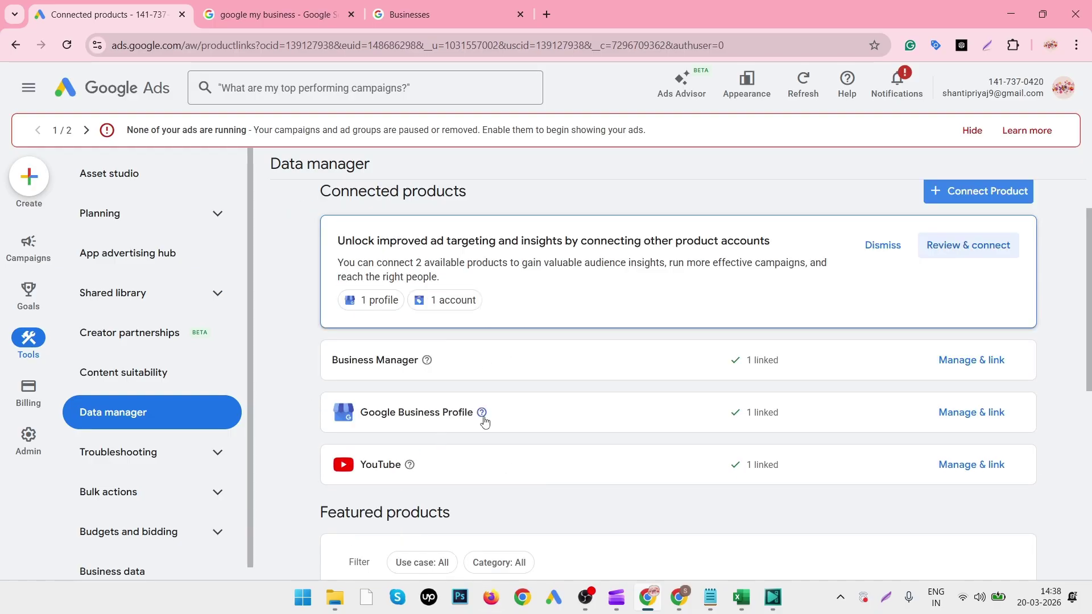
mouse_move(481, 414)
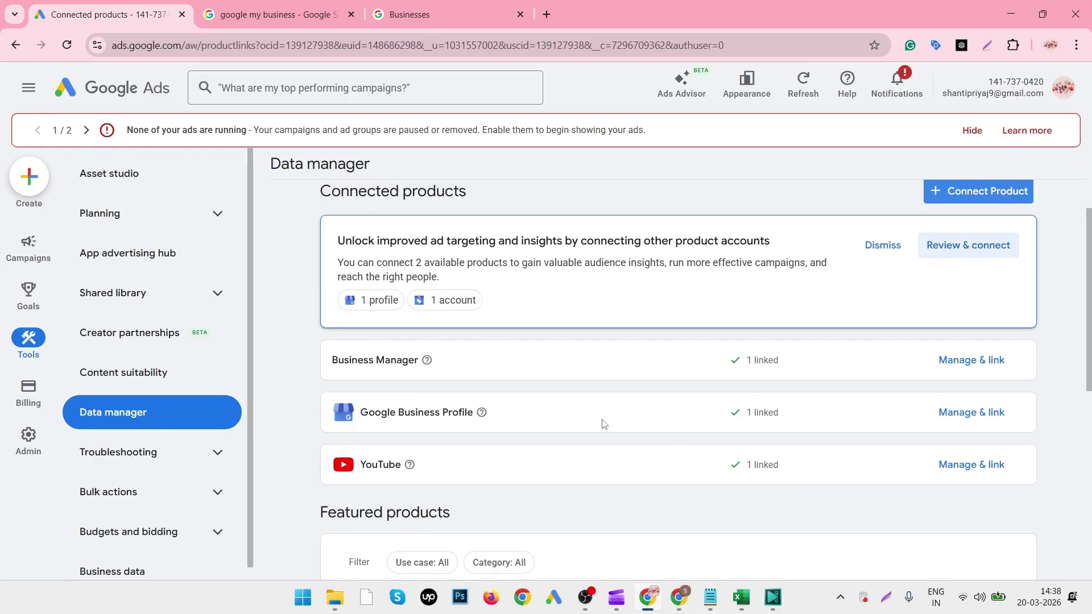